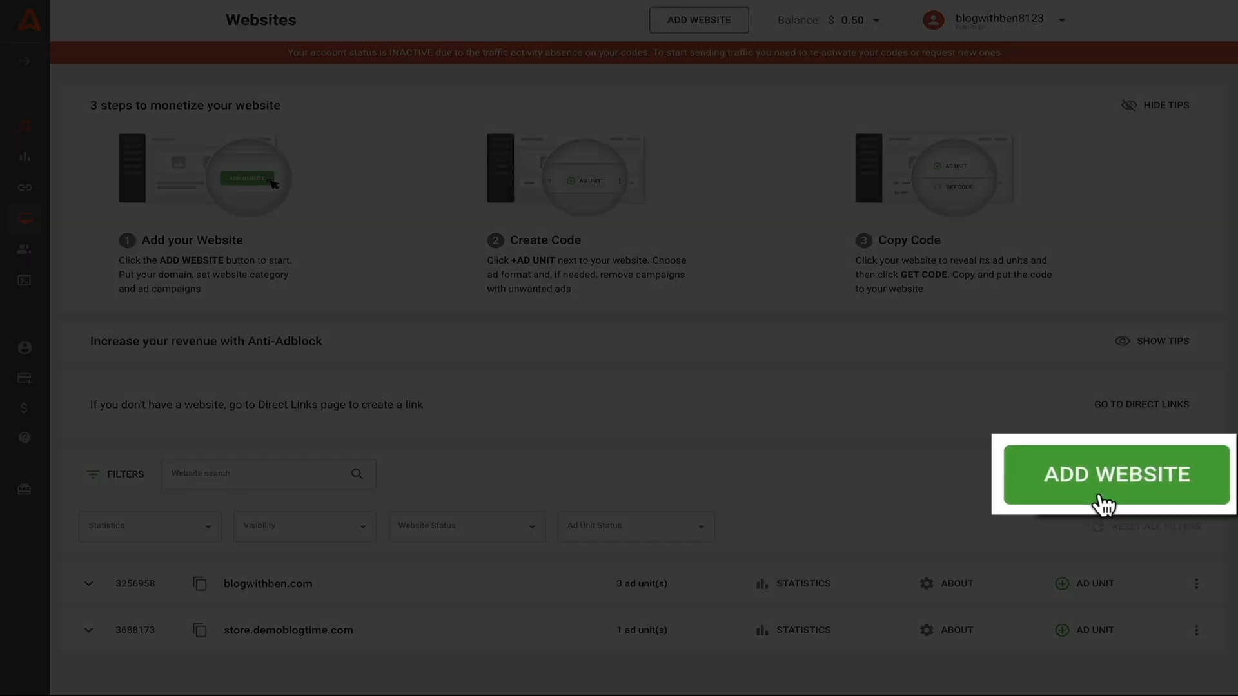
- Start adding a new website with the domain adsterra-movie.instawp.xyz and the category Movies
click(1101, 496)
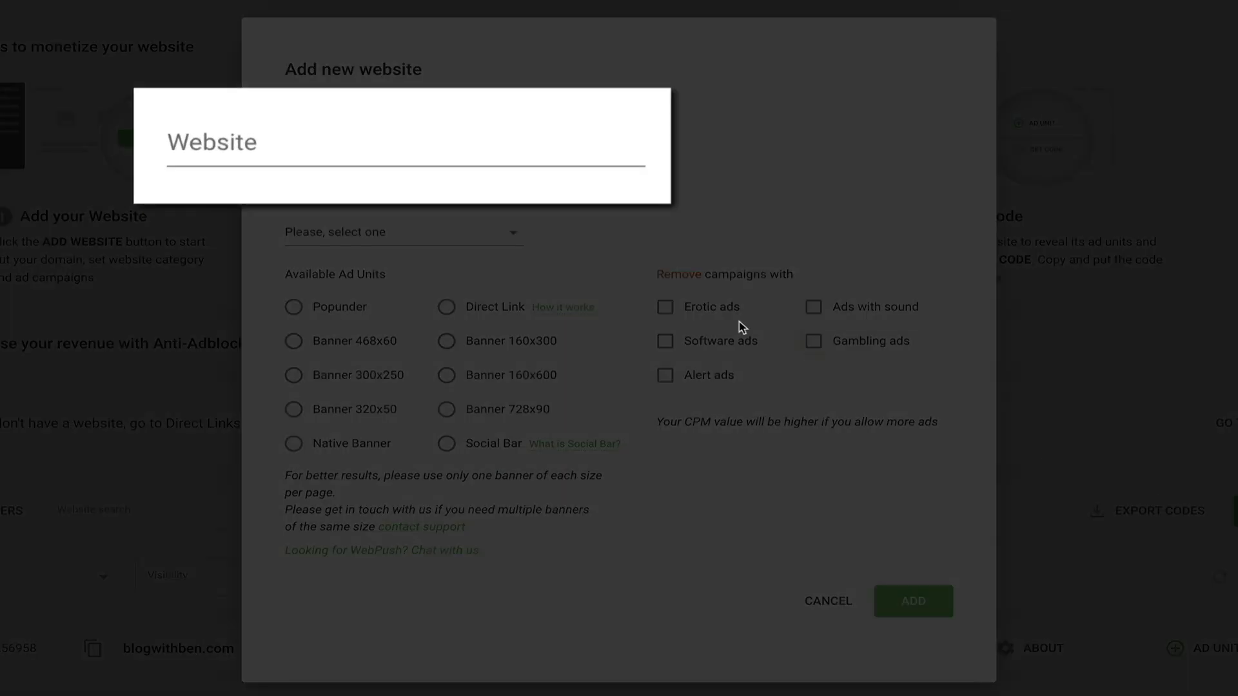
click(285, 147)
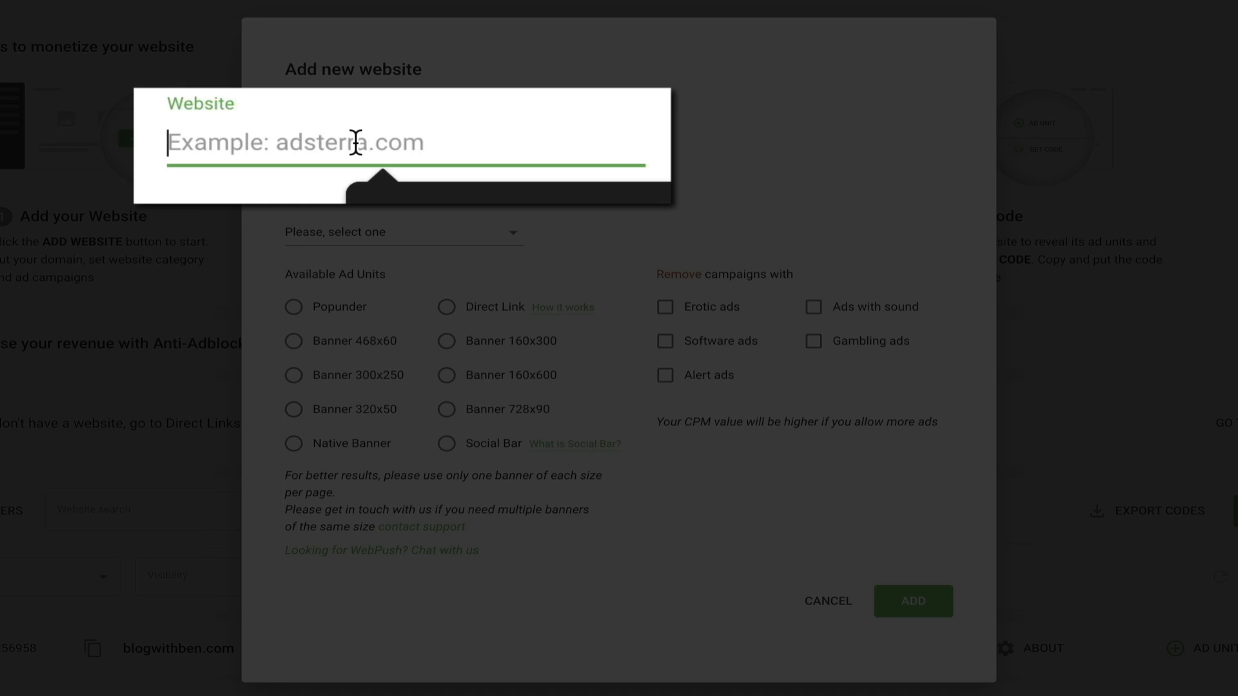
text(adsterra-movie.instawp.xyz)
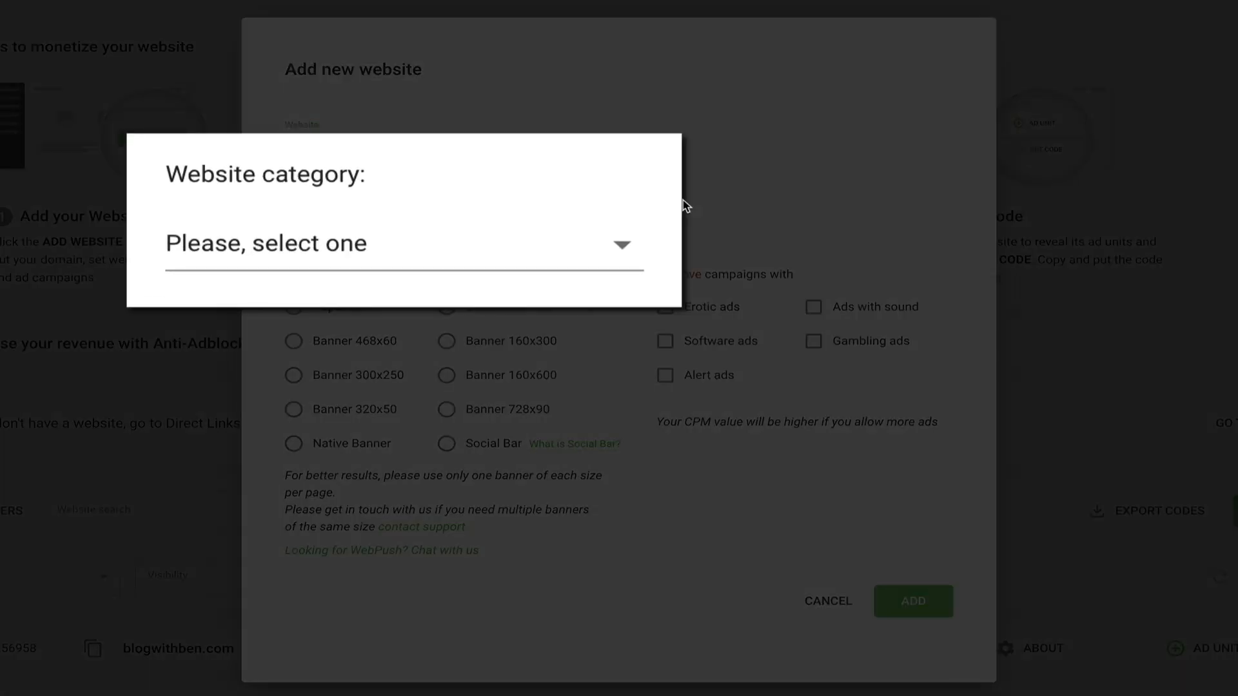
click(528, 234)
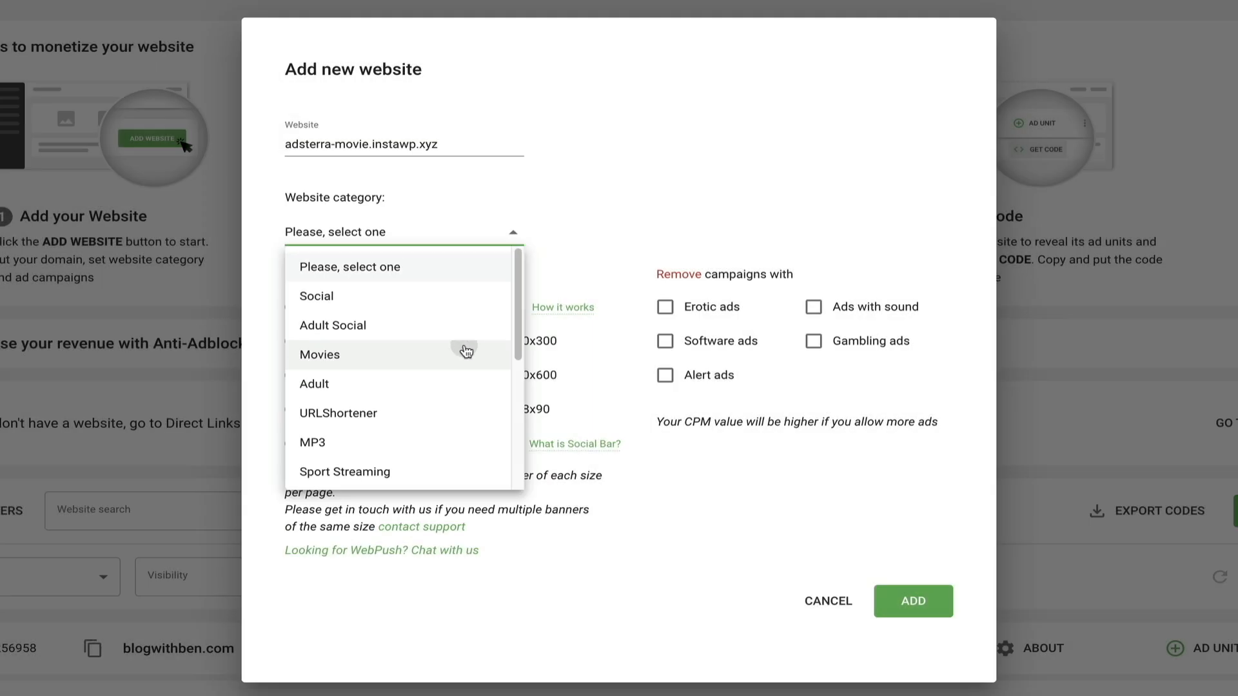
click(464, 349)
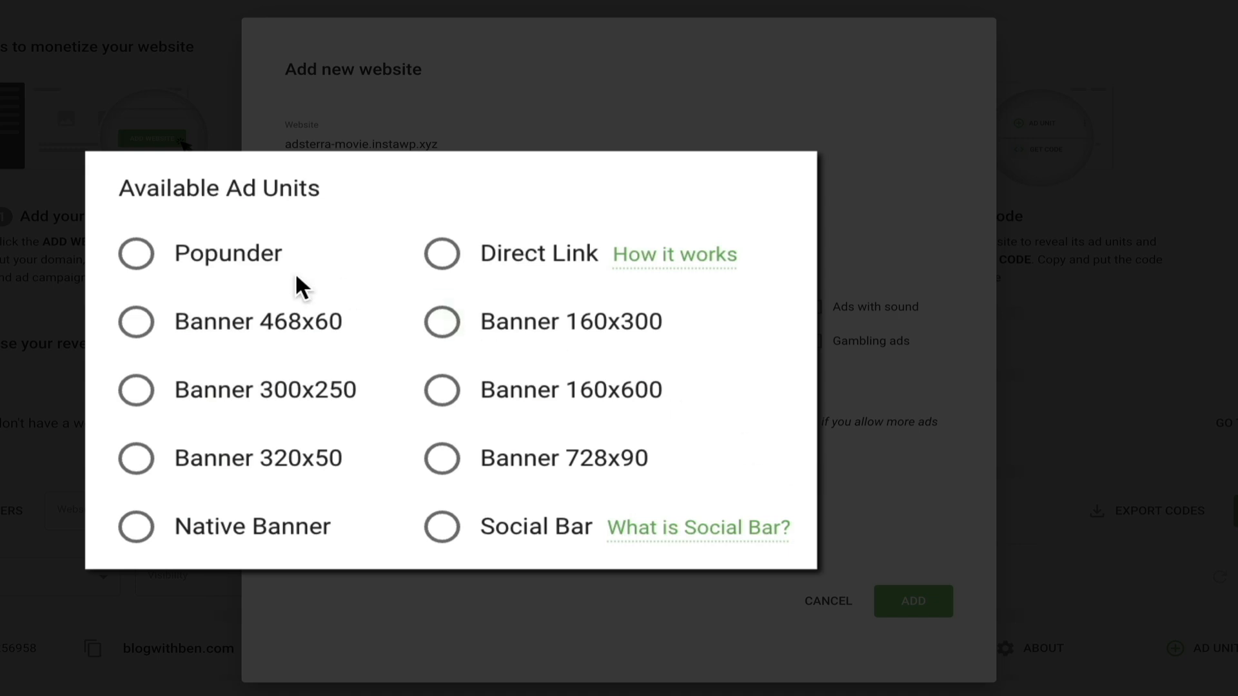
- Choose the Popunder ad unit with erotic ads removed, add the website, and dismiss the review notice
click(134, 258)
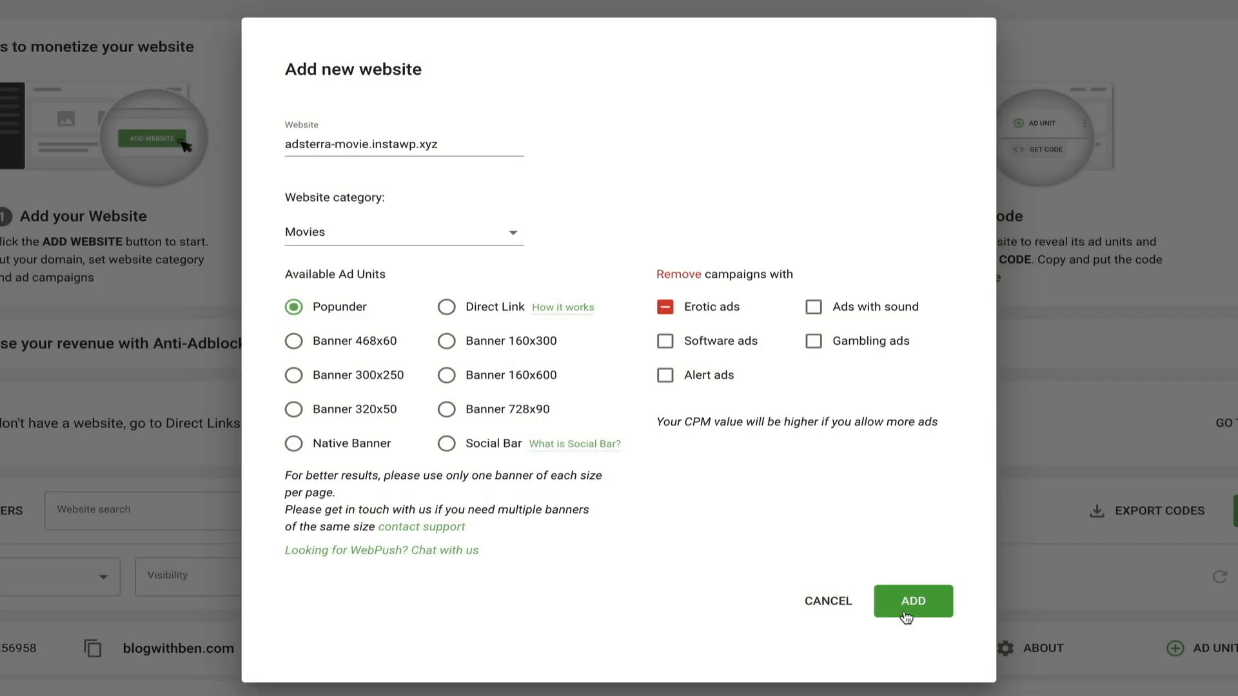
click(906, 616)
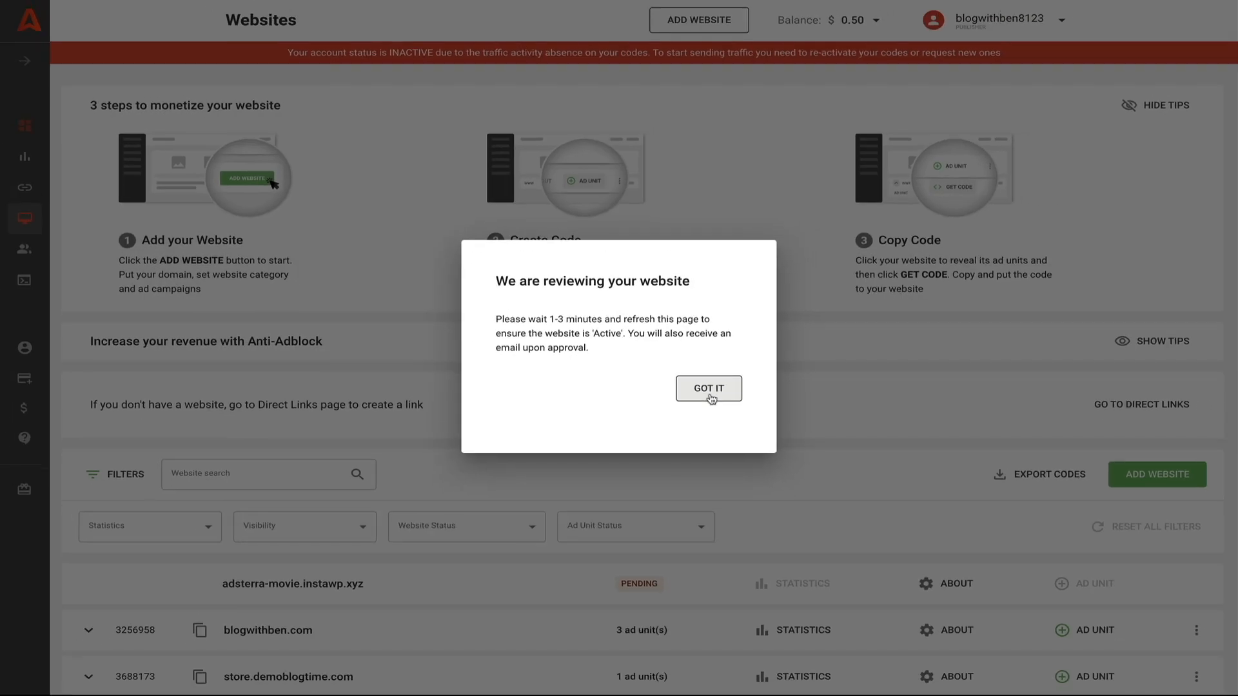
click(837, 474)
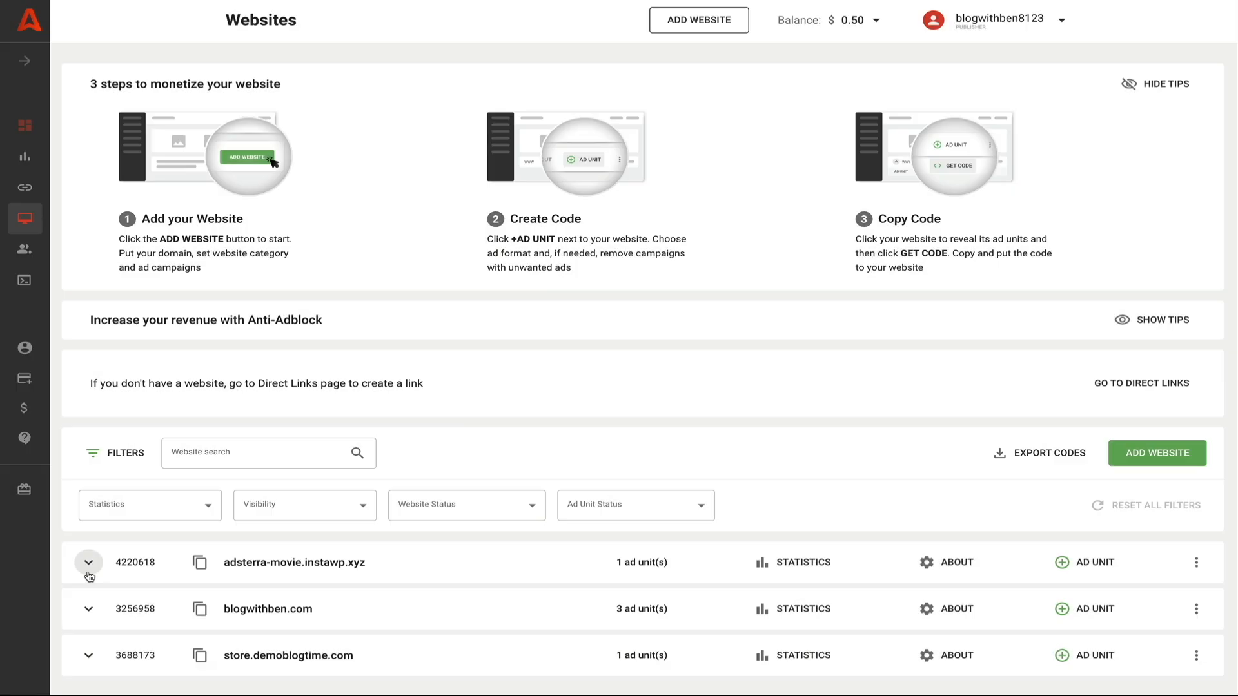
- Expand adsterra-movie.instawp.xyz in the website list and copy the code of its Popunder ad unit
click(89, 571)
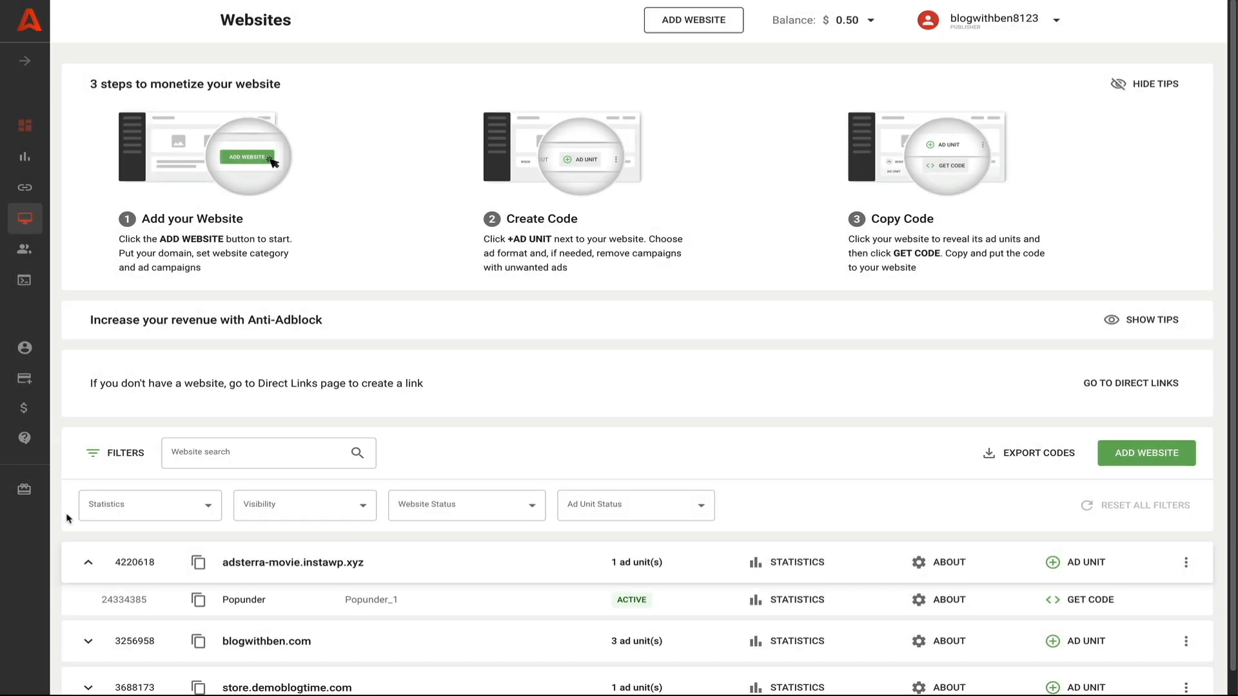
click(85, 562)
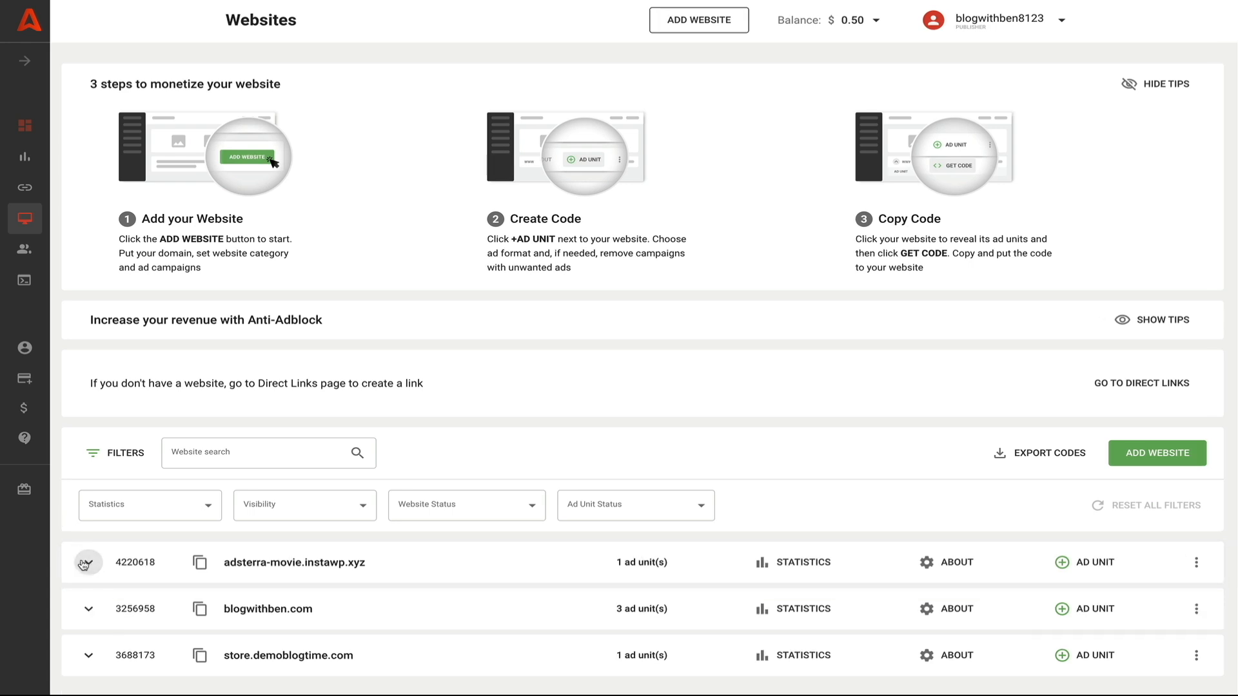
click(85, 565)
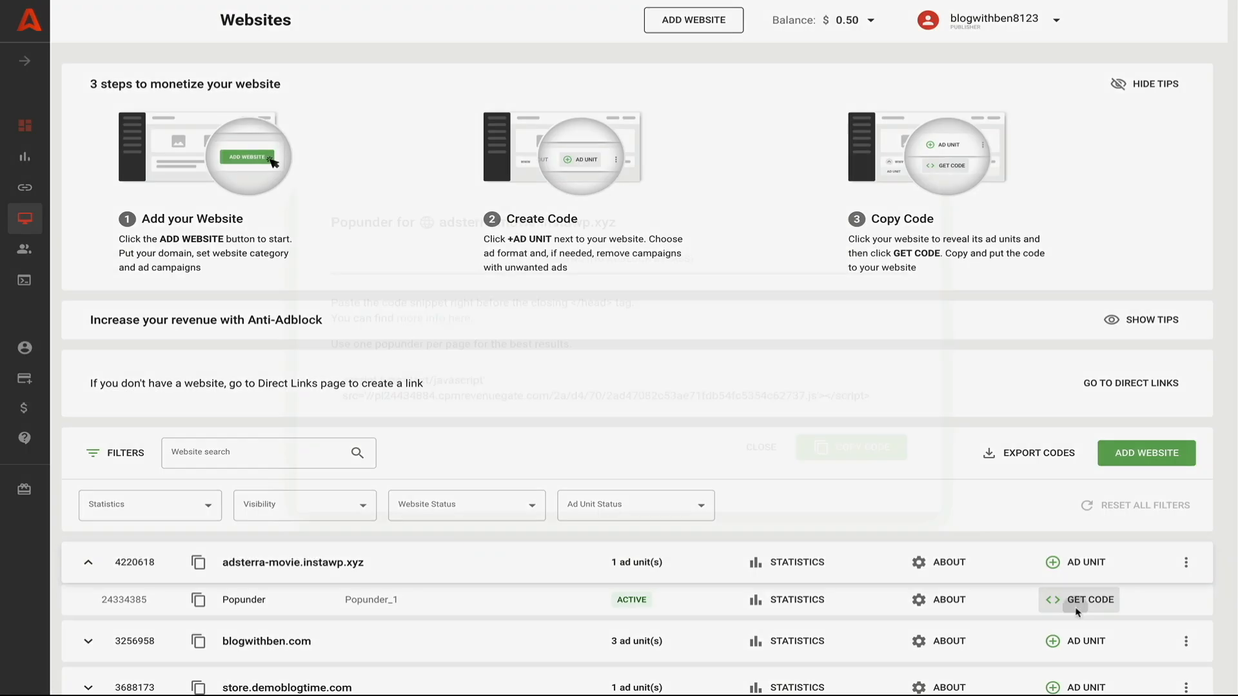
click(1077, 601)
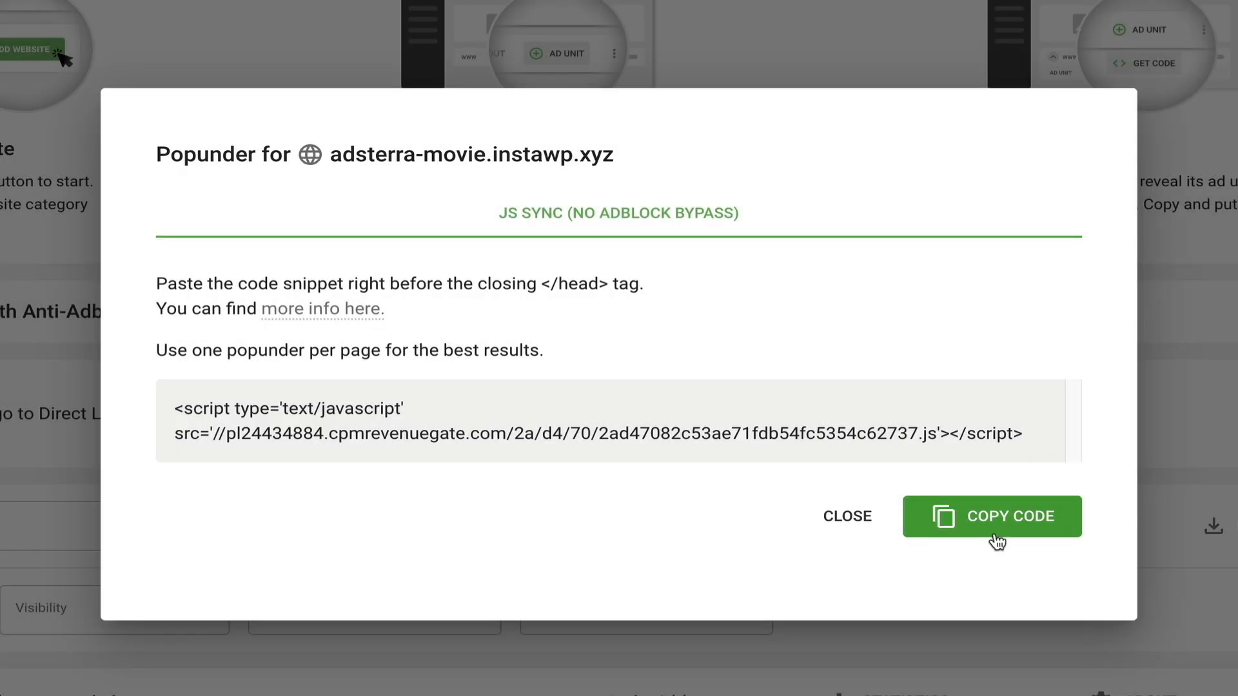
click(996, 540)
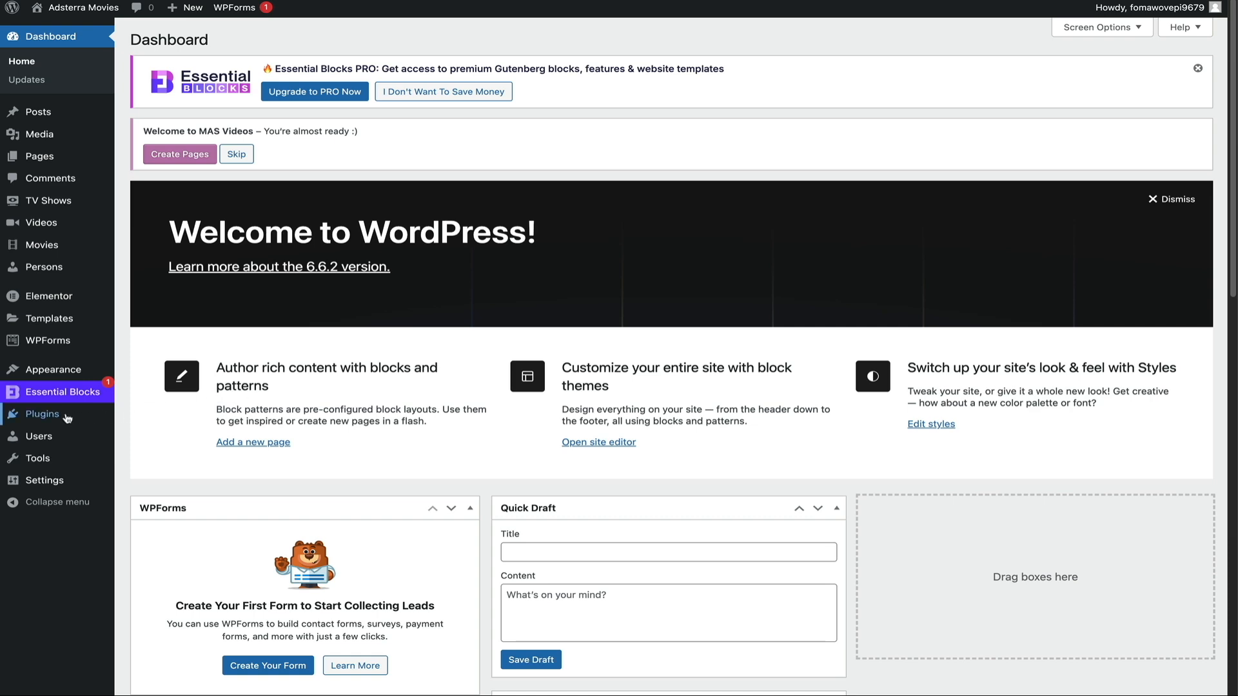
- In the site's WordPress admin, search the new plugins for "wpcode", then install and activate WPCode
mouse_move(100, 425)
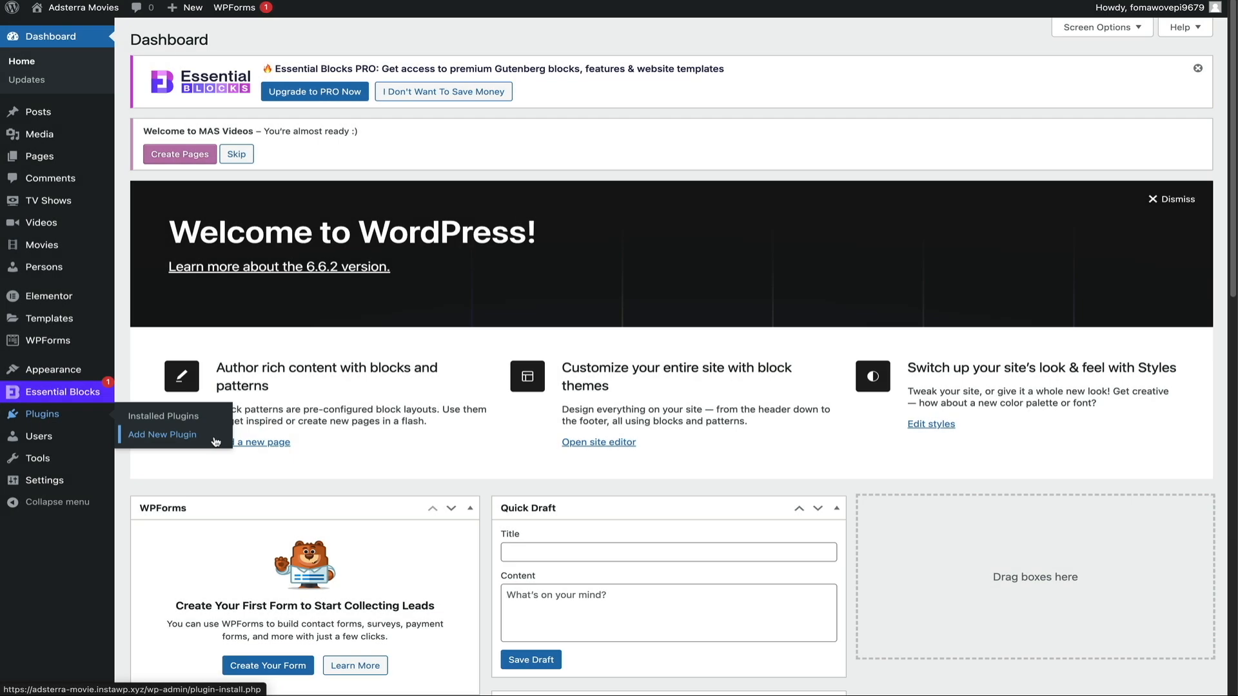
click(162, 434)
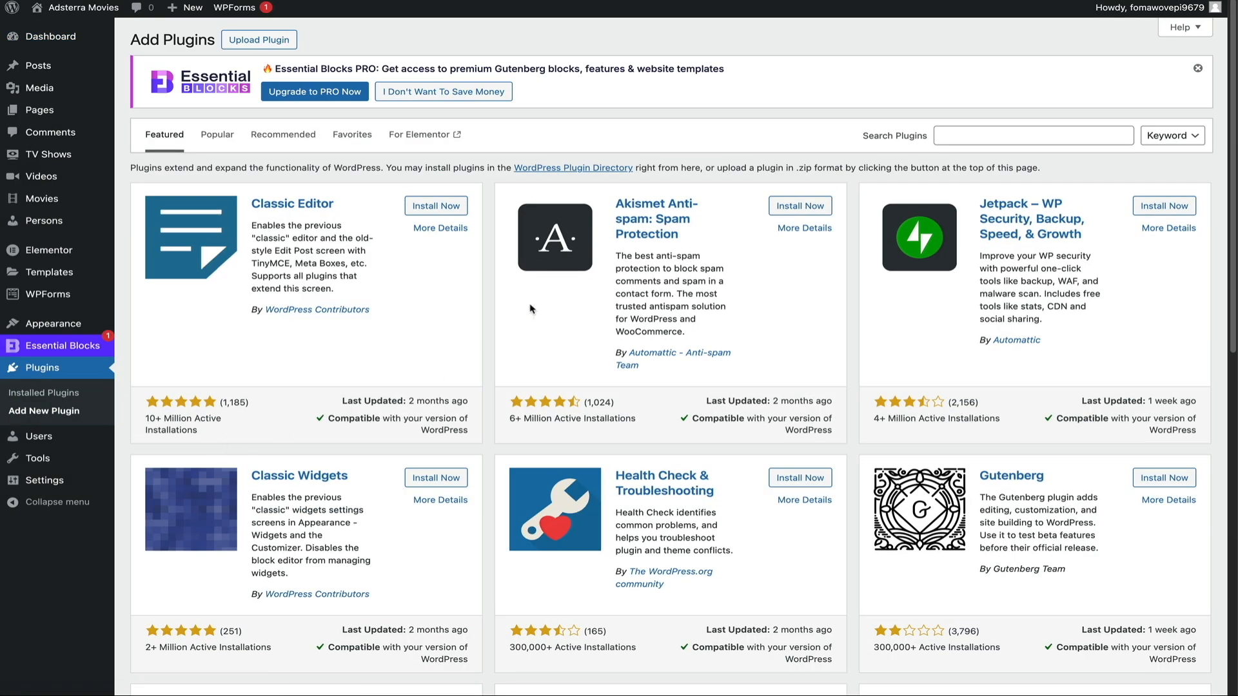
click(956, 136)
text(wpcode)
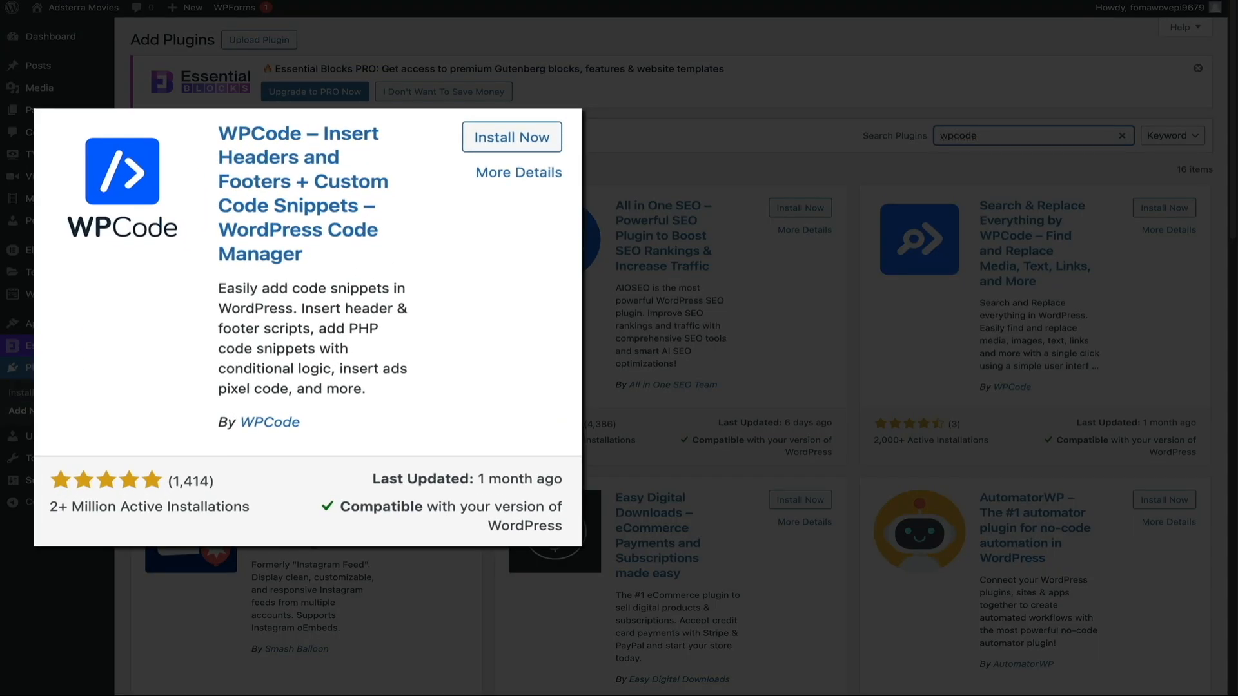
click(514, 151)
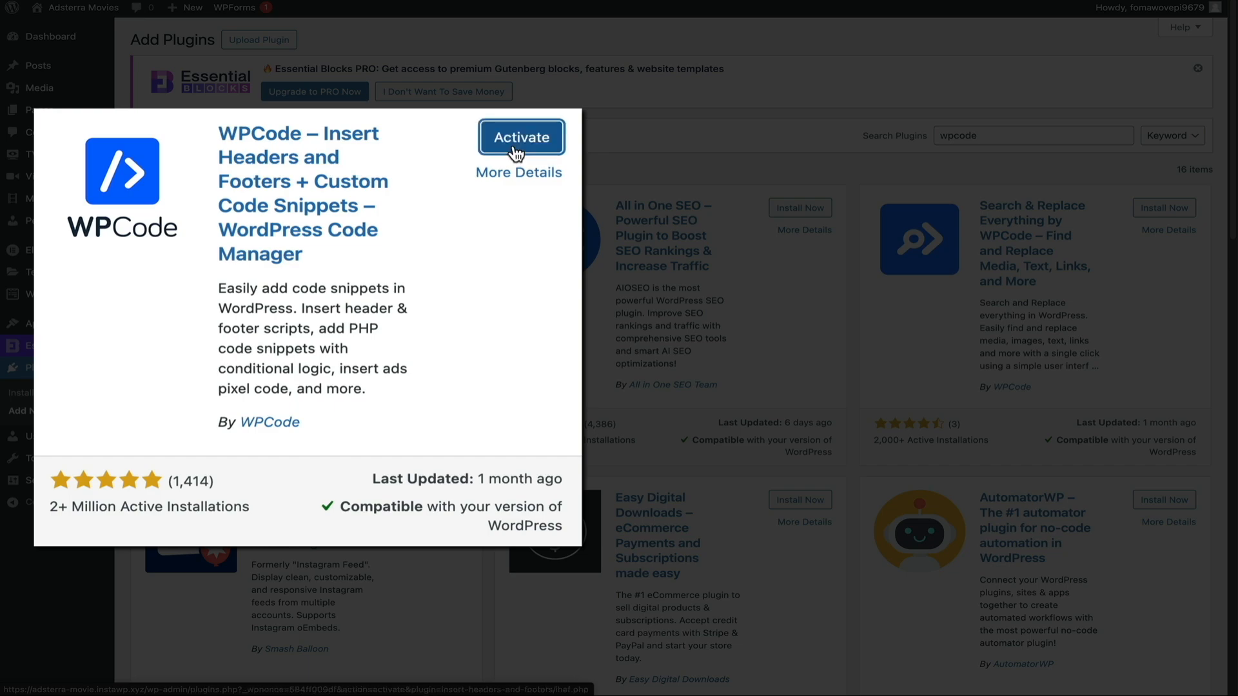
click(443, 210)
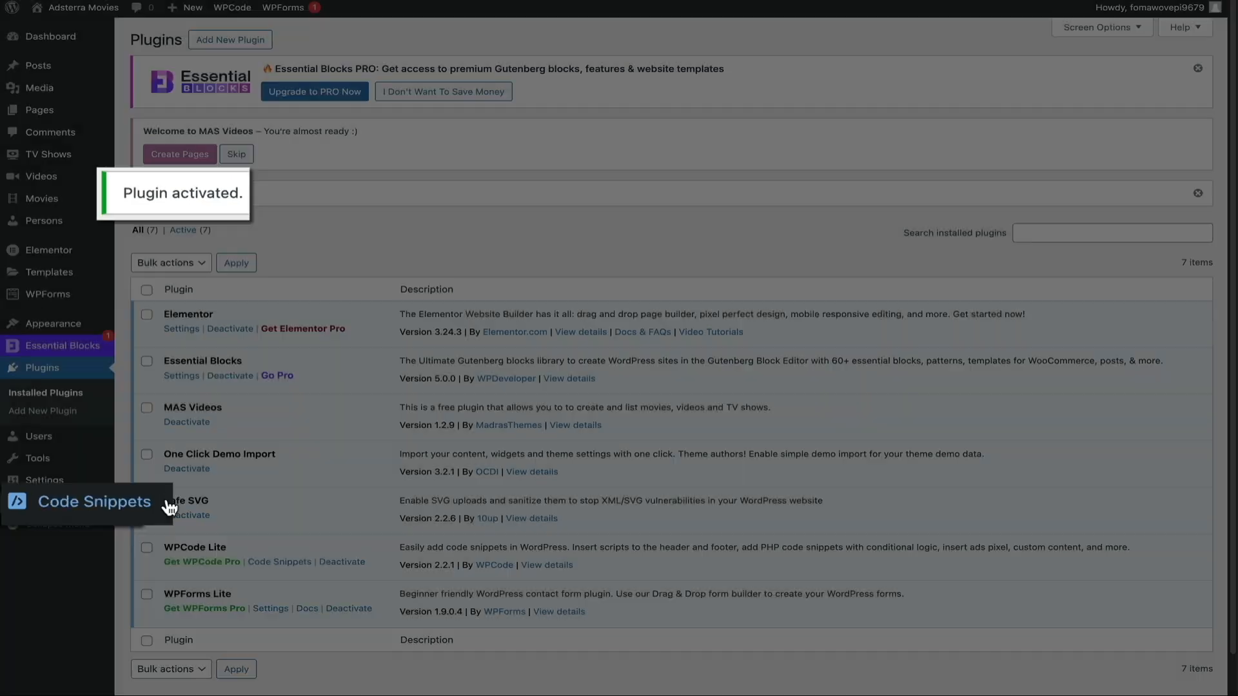
- Insert the copied Popunder script into the Header section of WPCode's global header and footer code and save the changes
mouse_move(99, 505)
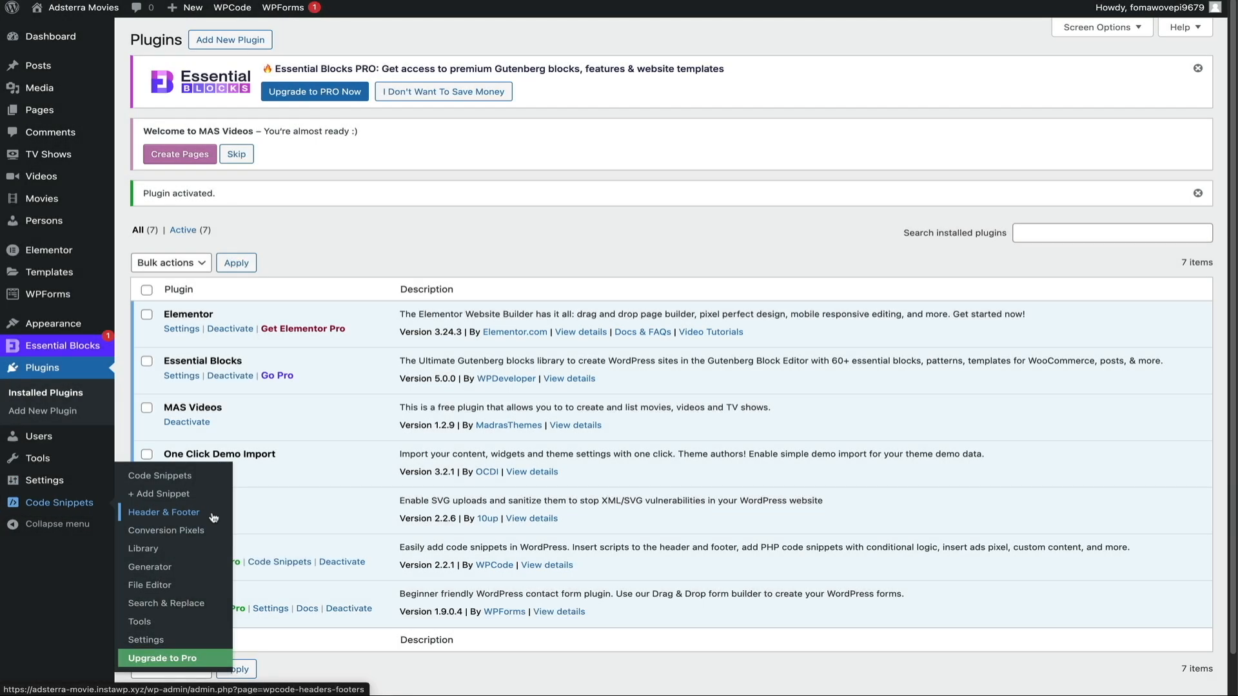
click(213, 515)
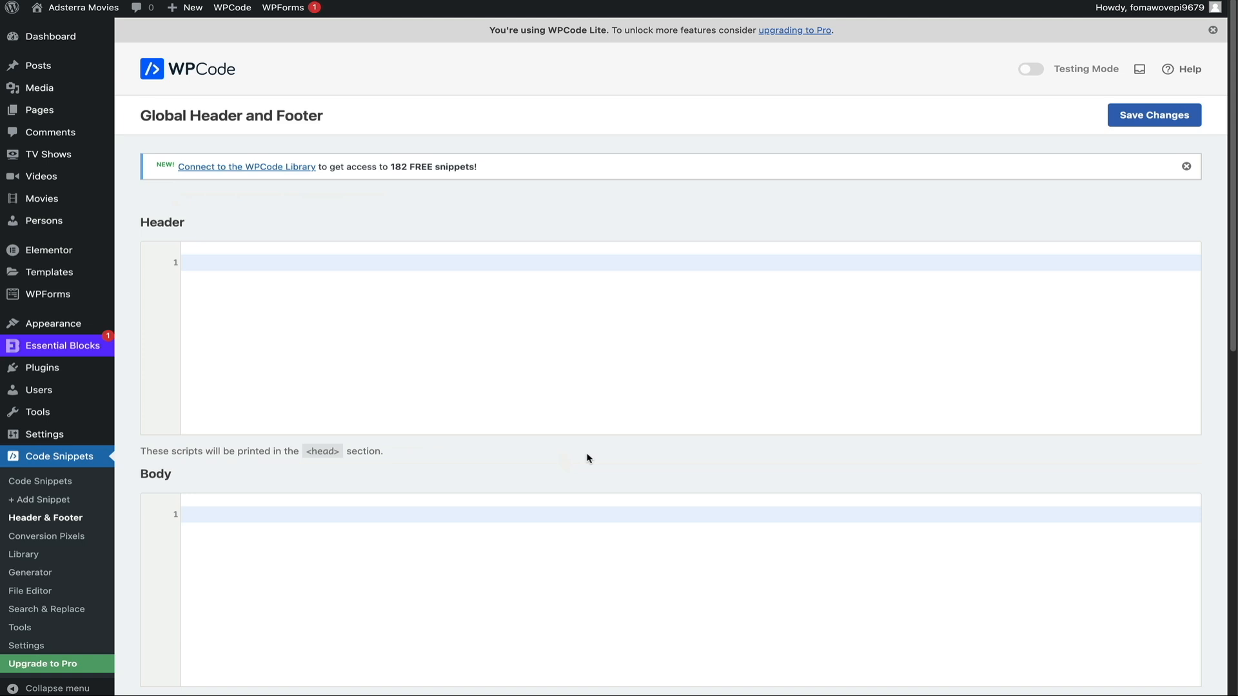
scroll(587, 459, down, 4)
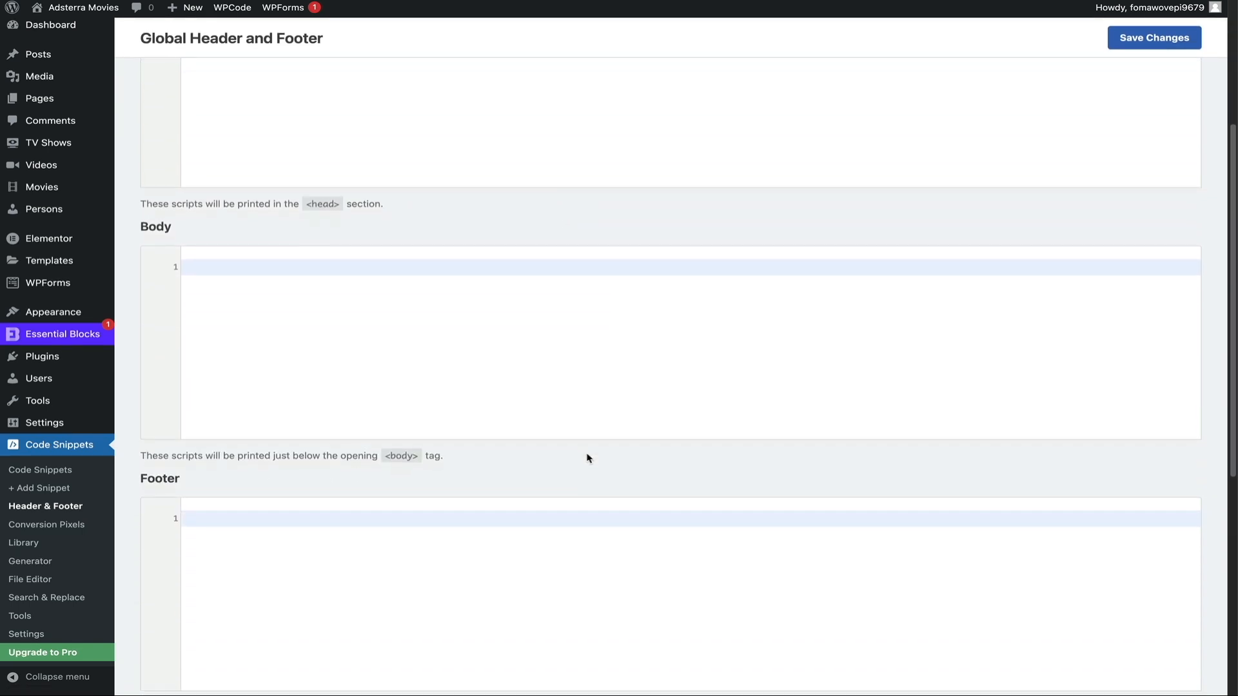
scroll(586, 458, down, 4)
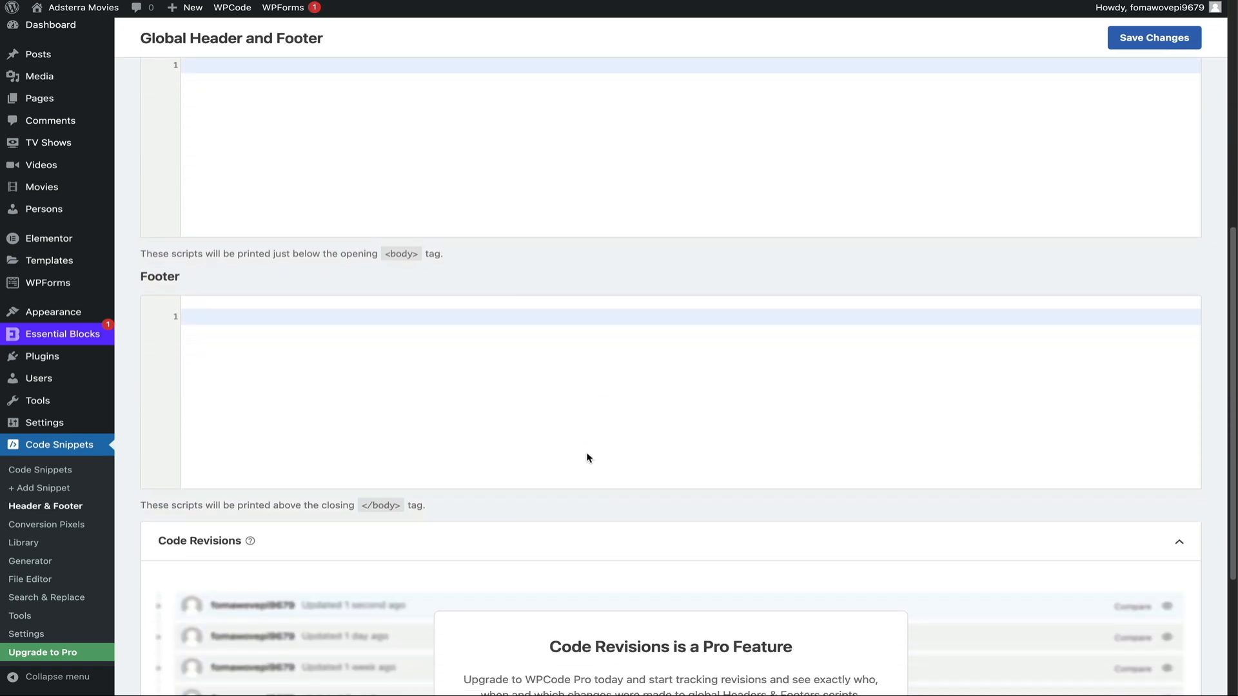
scroll(587, 458, up, 5)
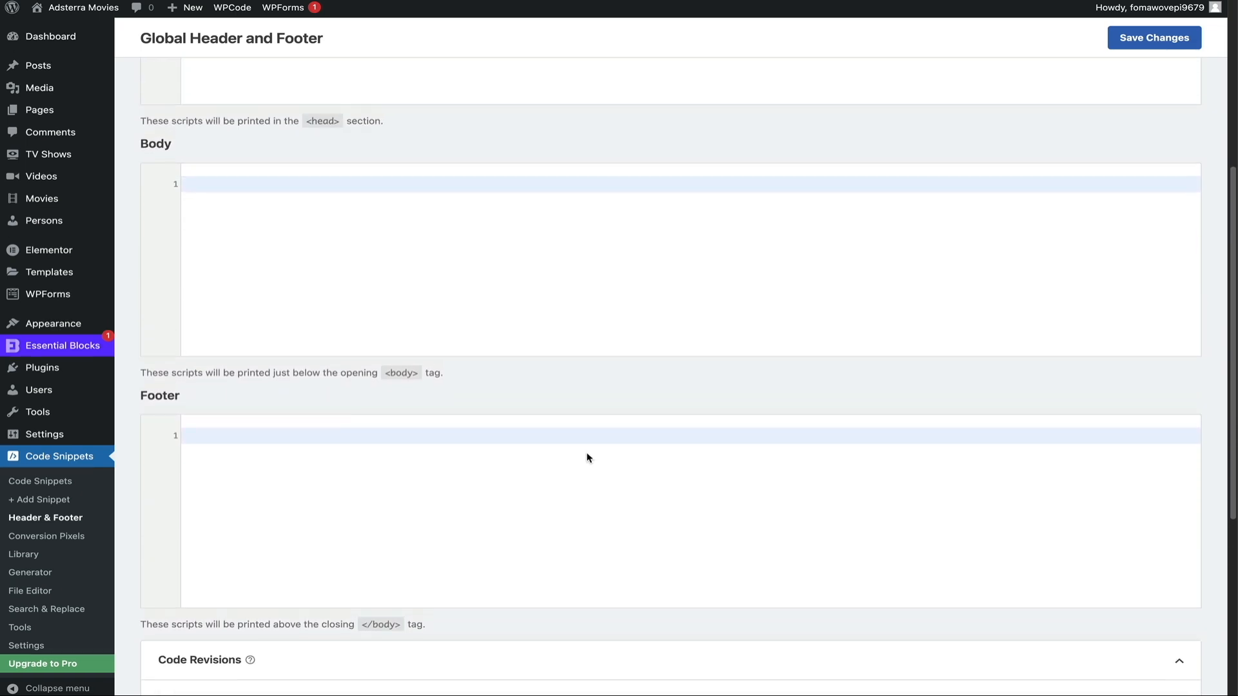
scroll(587, 458, up, 3)
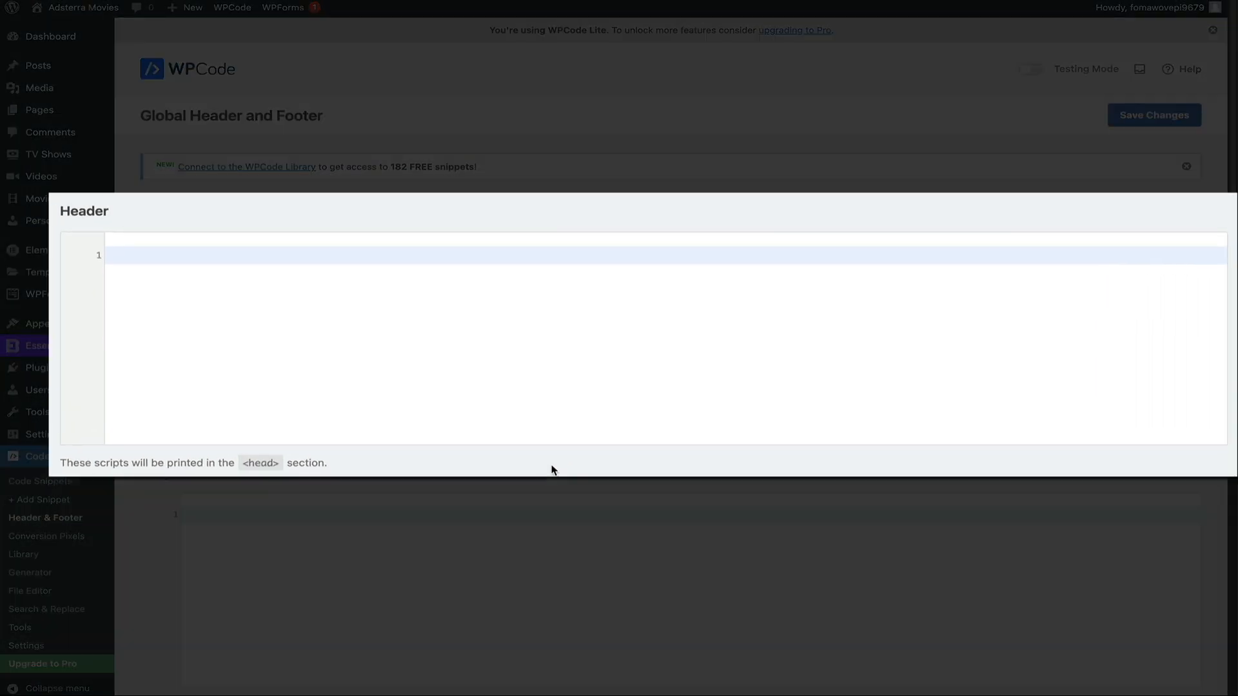
click(171, 256)
text(<script type='text/javascript' src='//pl24434884.cpmrevenuegate.com/2a/d4/70/2ad47082c53ae71fdb54fc5354c62737.js'></script>)
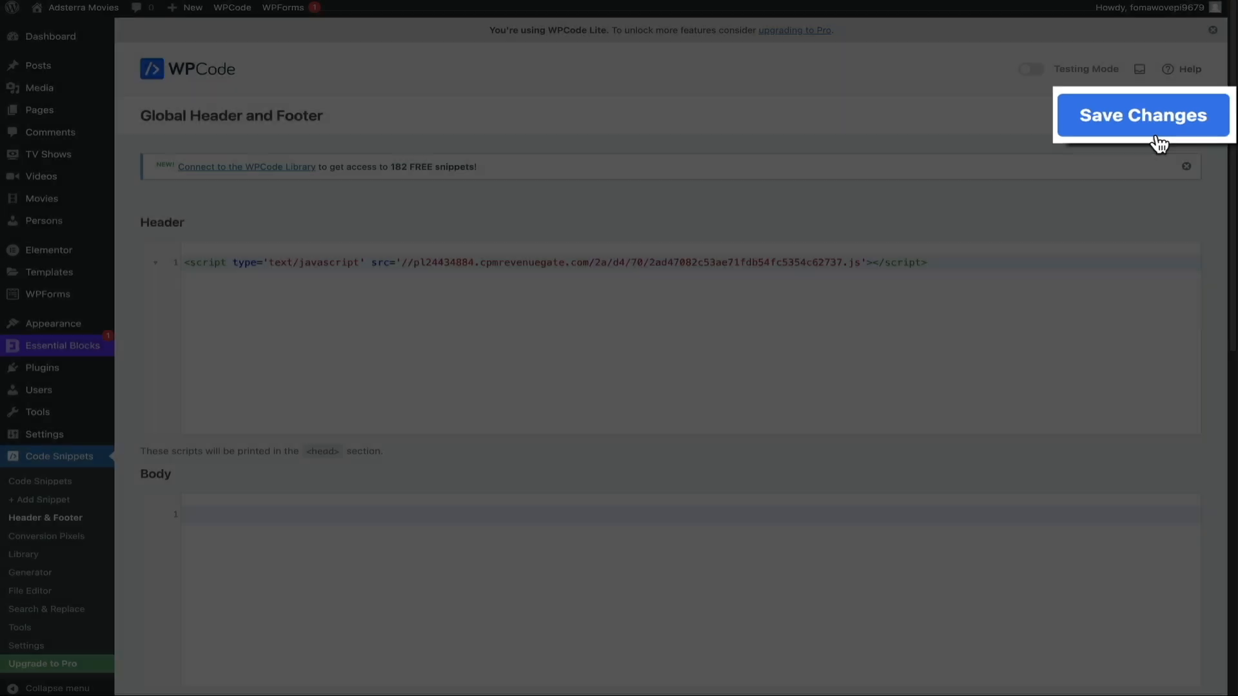
click(1158, 124)
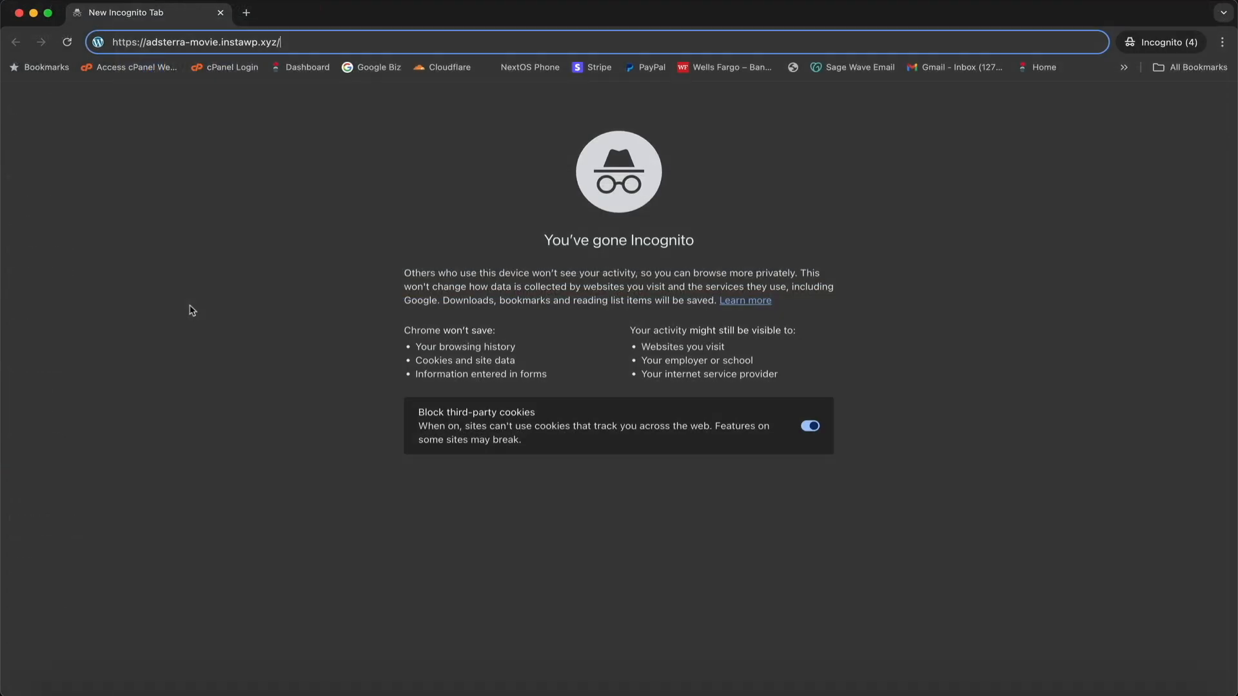
- Load adsterra-movie.instawp.xyz in an incognito browser window, trigger its popunder ad, and look through the ad's landing page
key(Return)
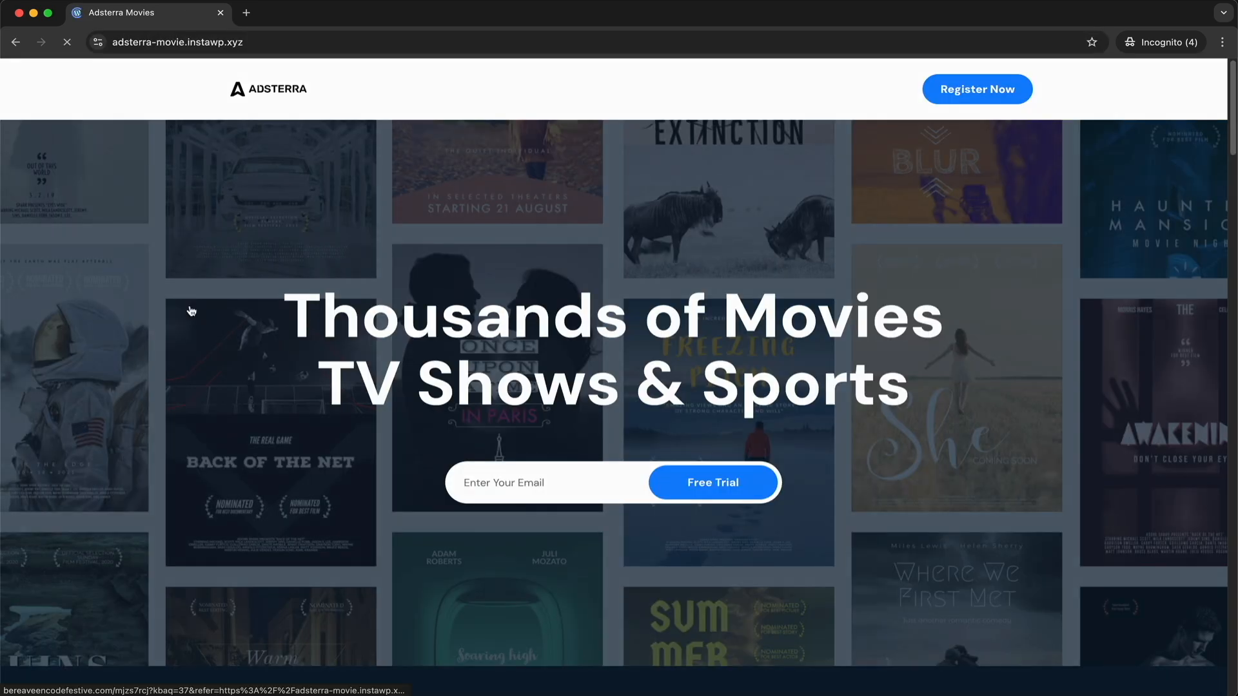
click(192, 311)
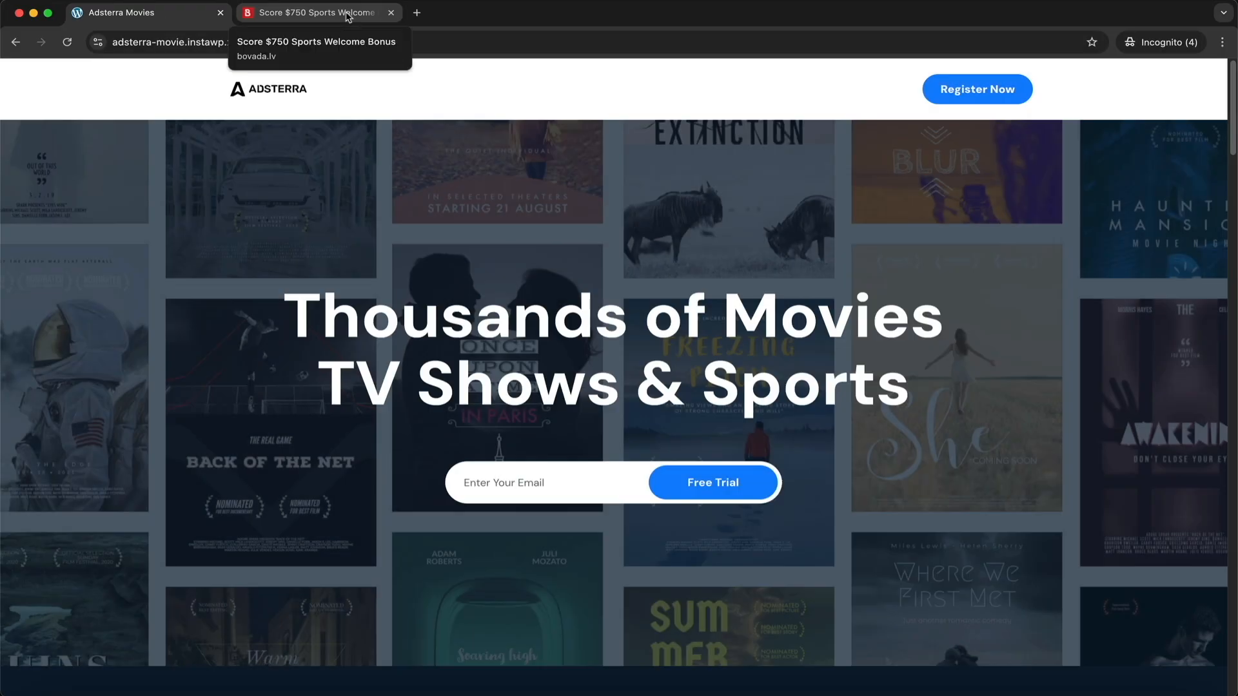
click(348, 14)
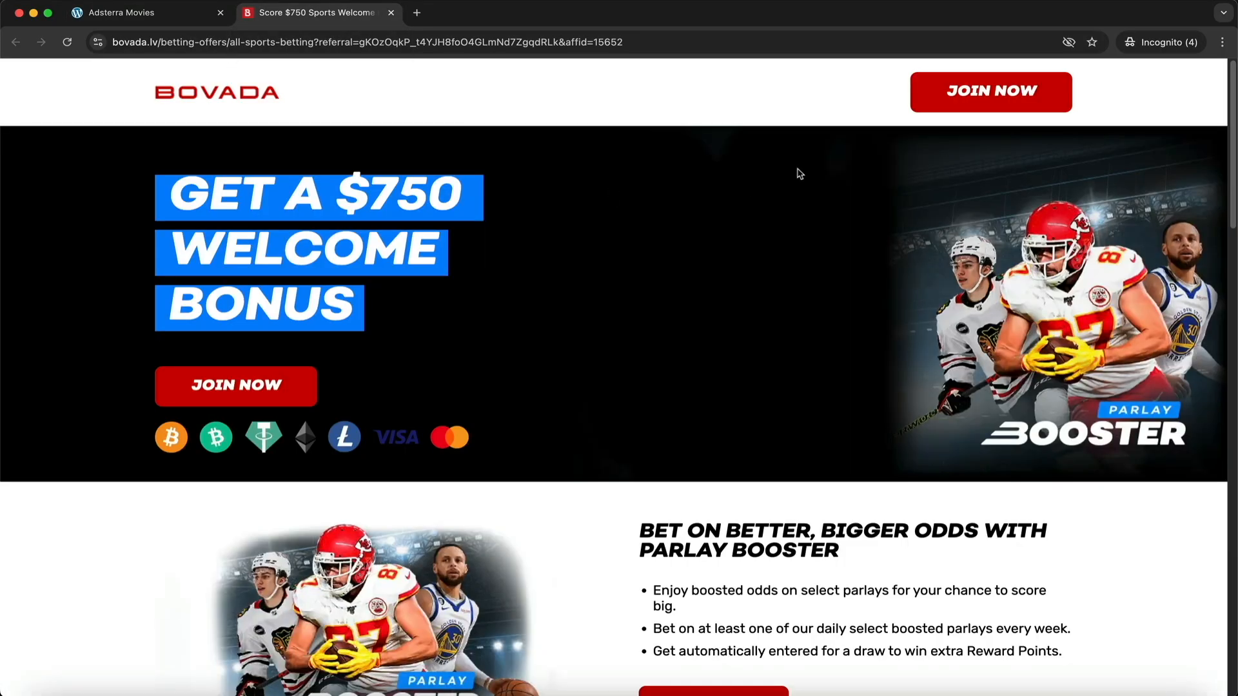
scroll(799, 174, down, 5)
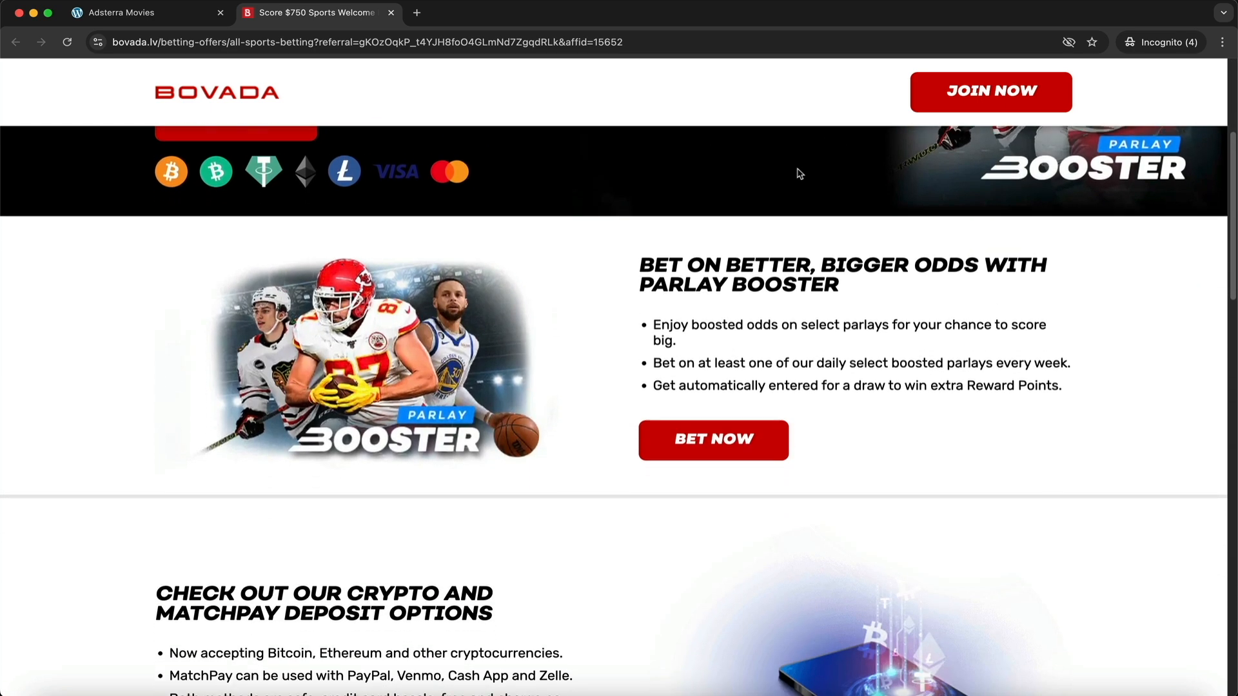
scroll(799, 174, down, 6)
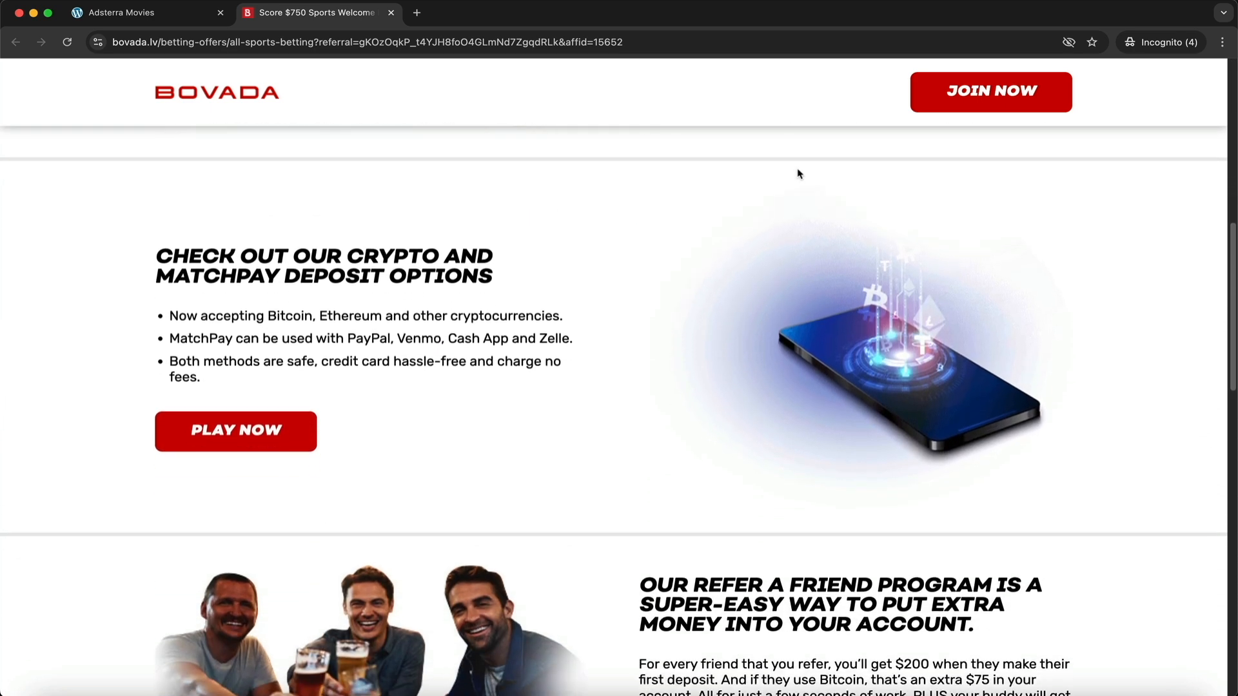
scroll(798, 173, down, 6)
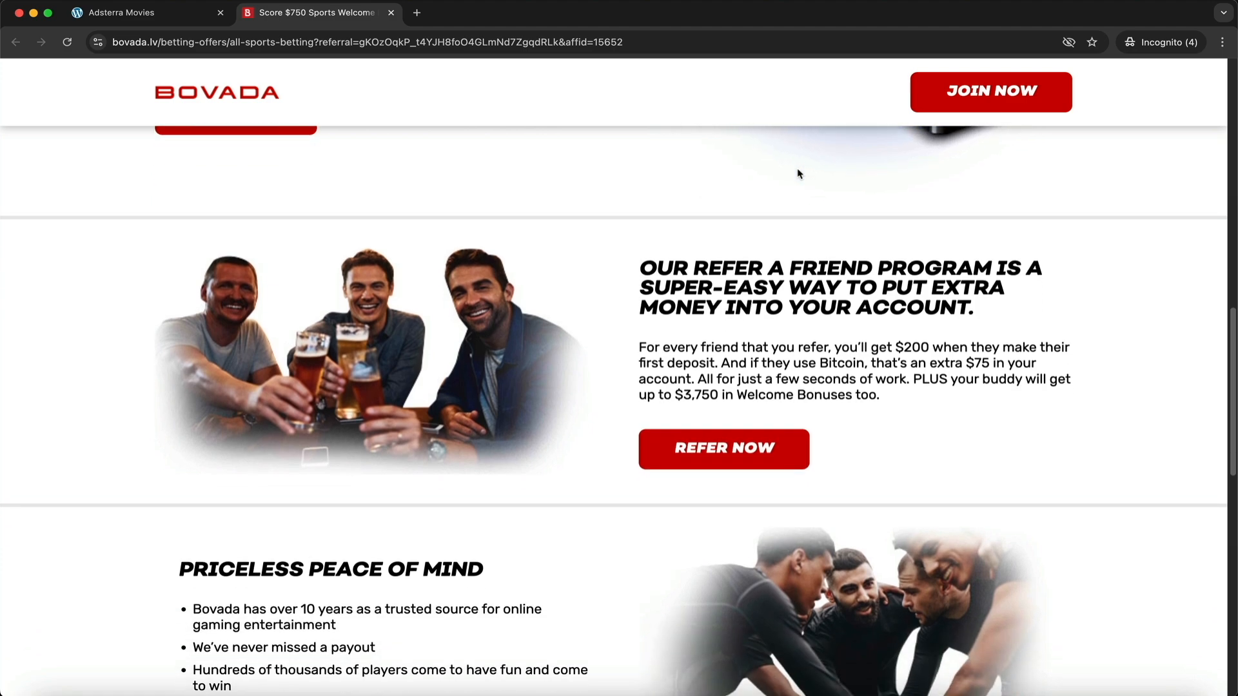
scroll(798, 173, down, 6)
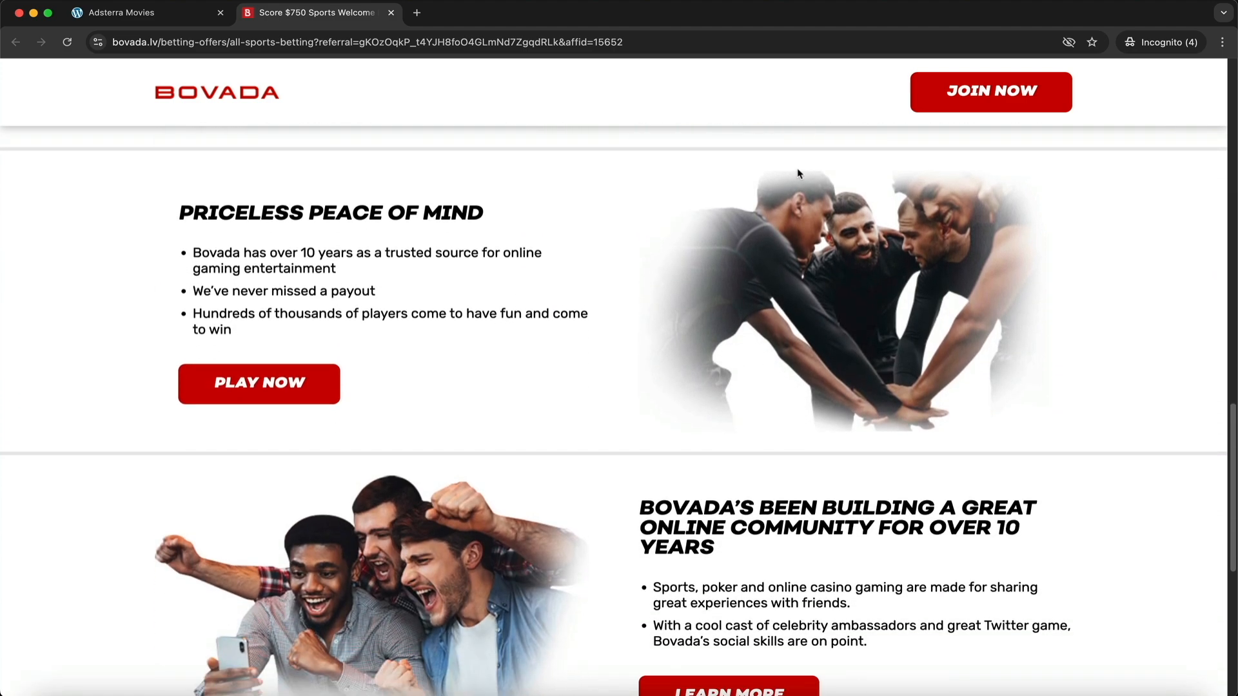
scroll(798, 173, down, 2)
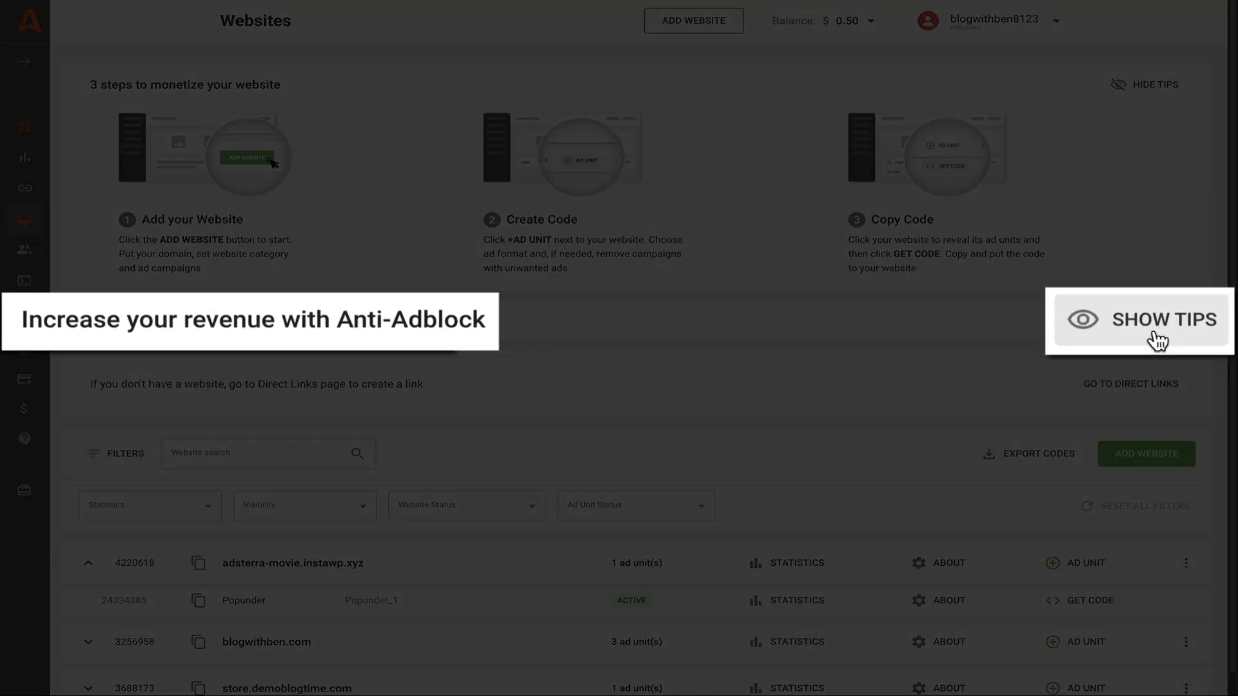
- Show the Anti-Adblock revenue tips on Adsterra's Websites page
click(1159, 339)
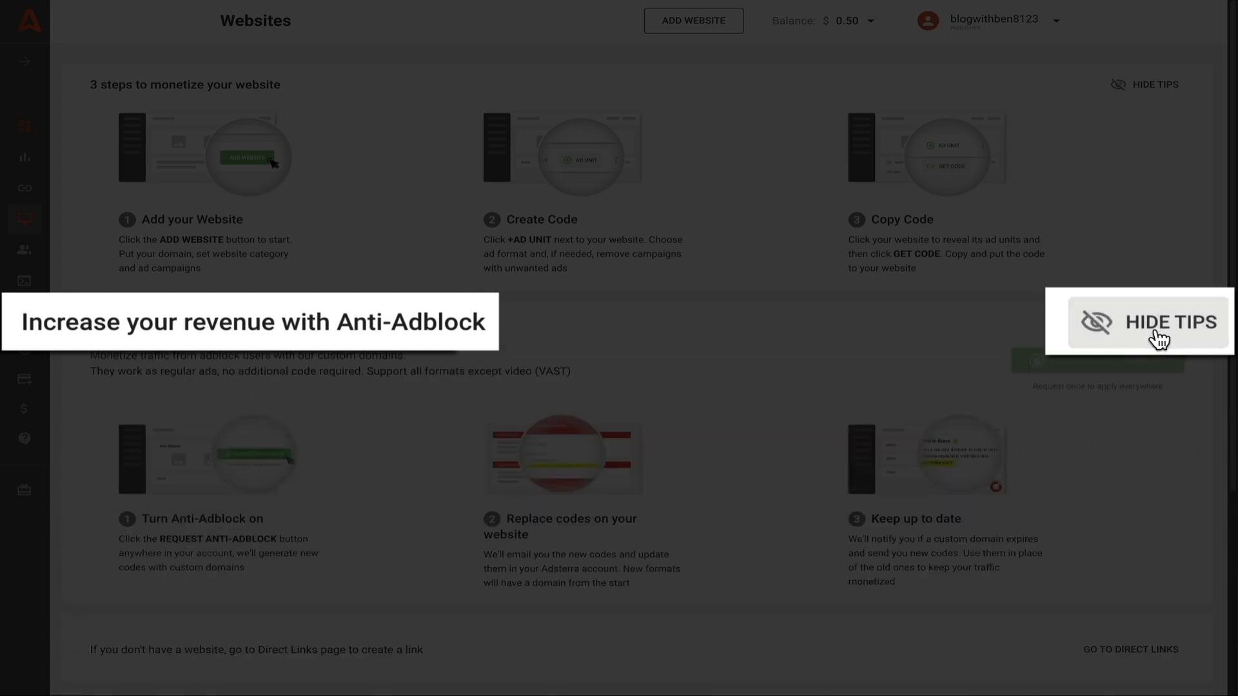